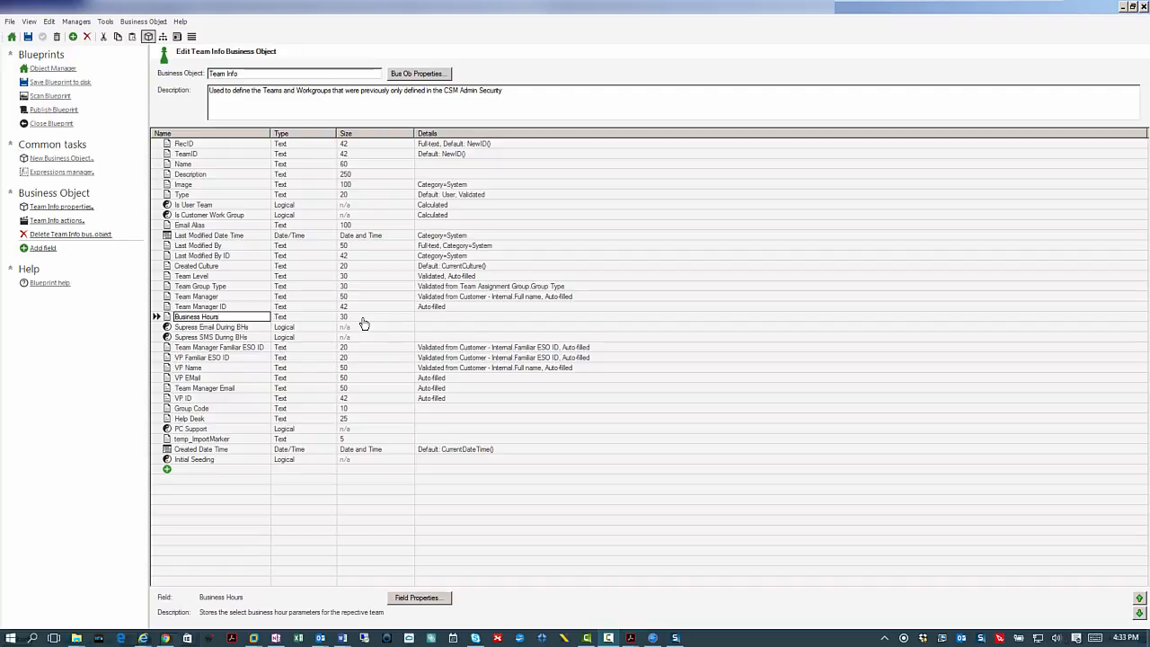
Review the CustomListPopup and CustomListPopupResult values in the general attributes of the Team Info object's Business Hours field
right_click(167, 325)
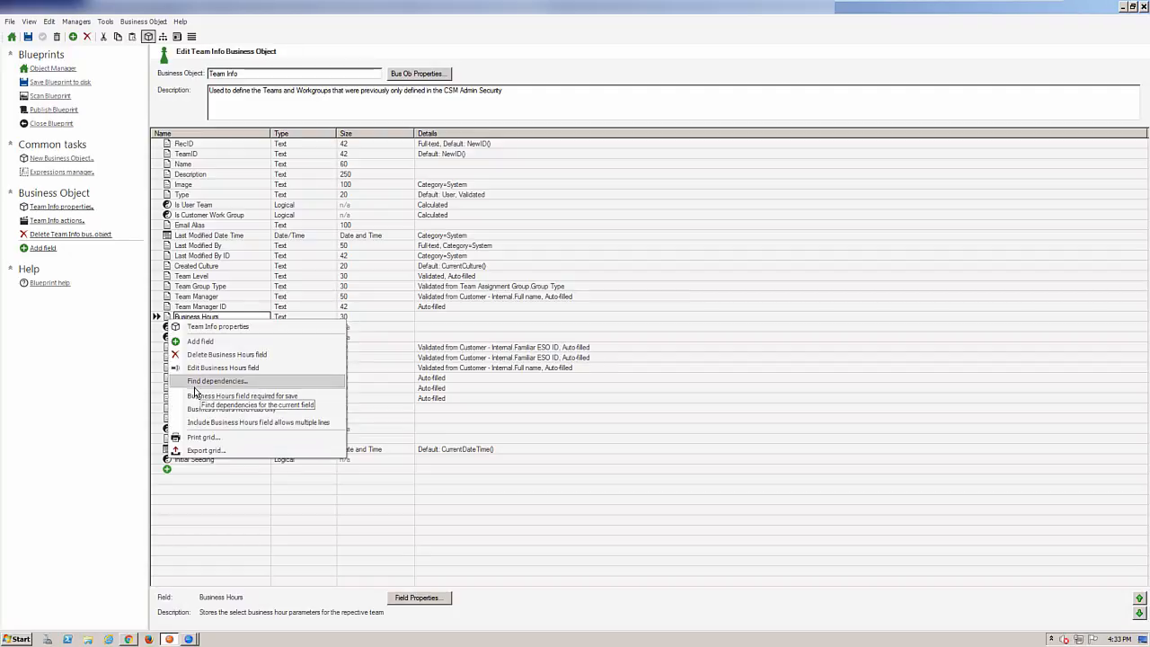
click(196, 371)
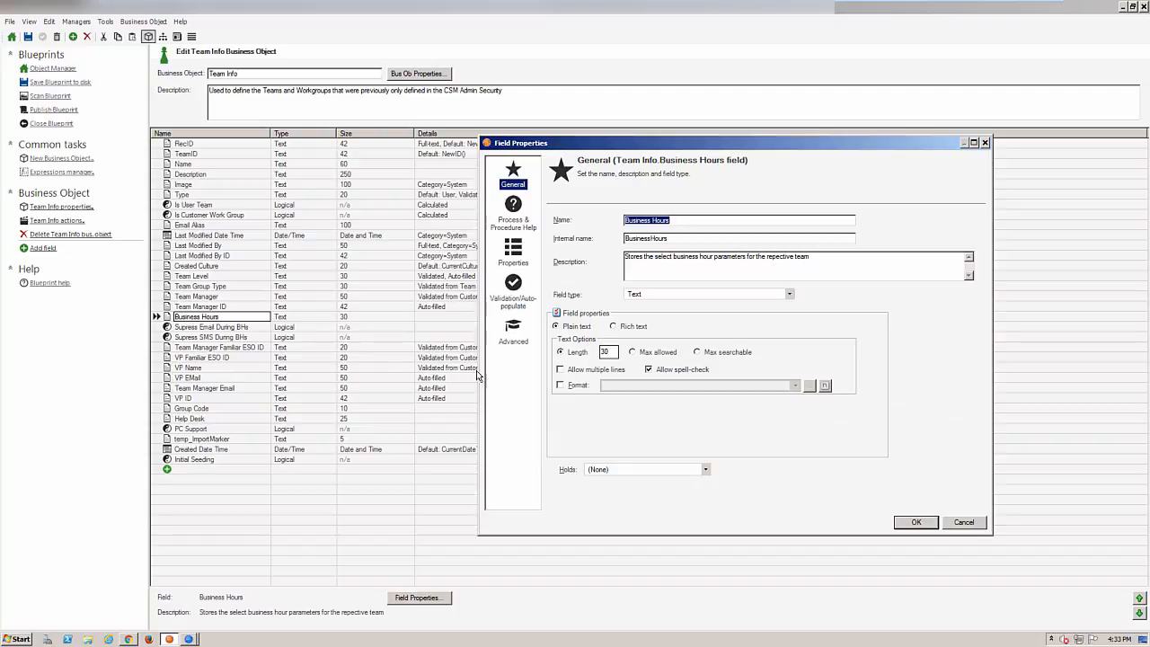
click(512, 332)
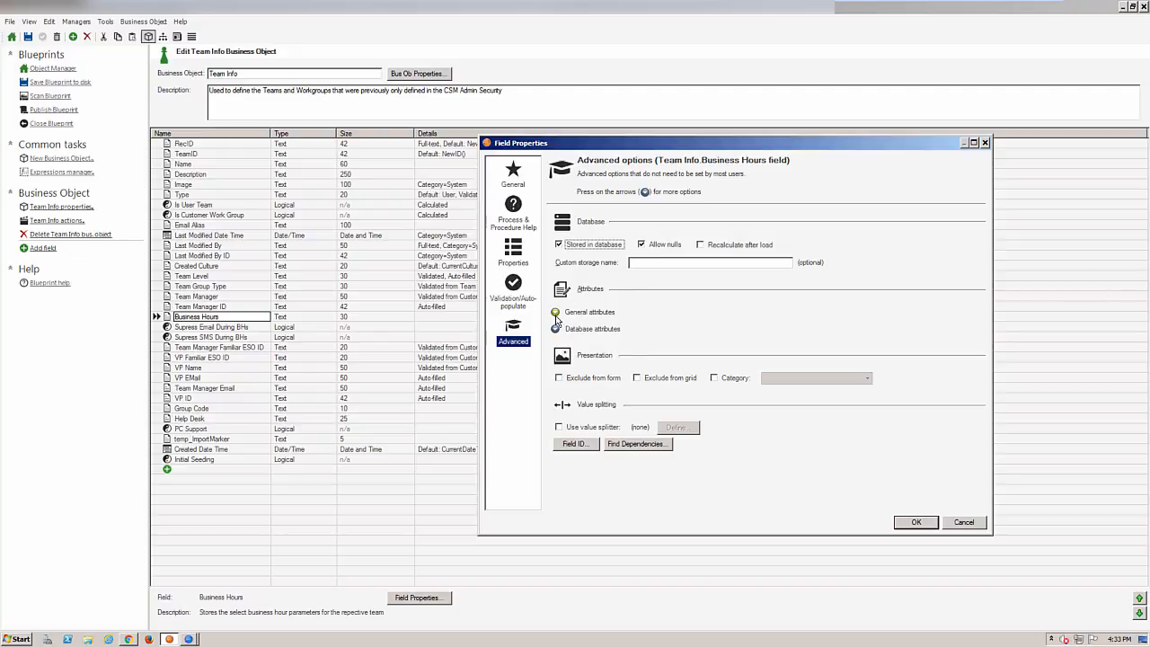
click(555, 314)
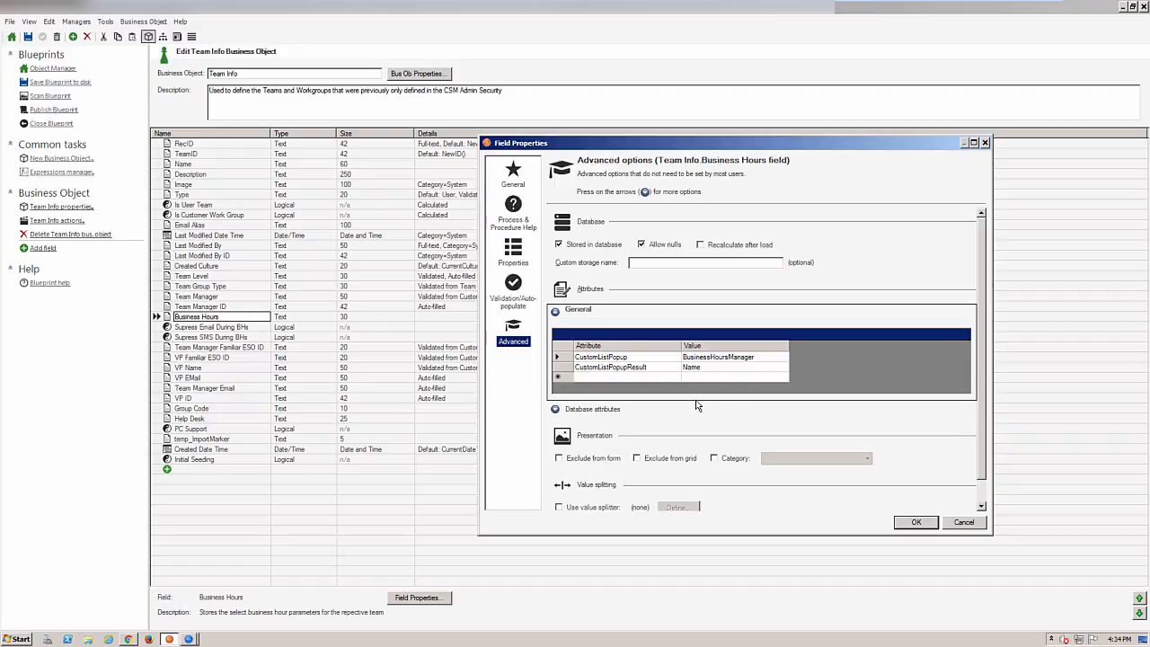
click(762, 358)
drag(755, 357, 653, 377)
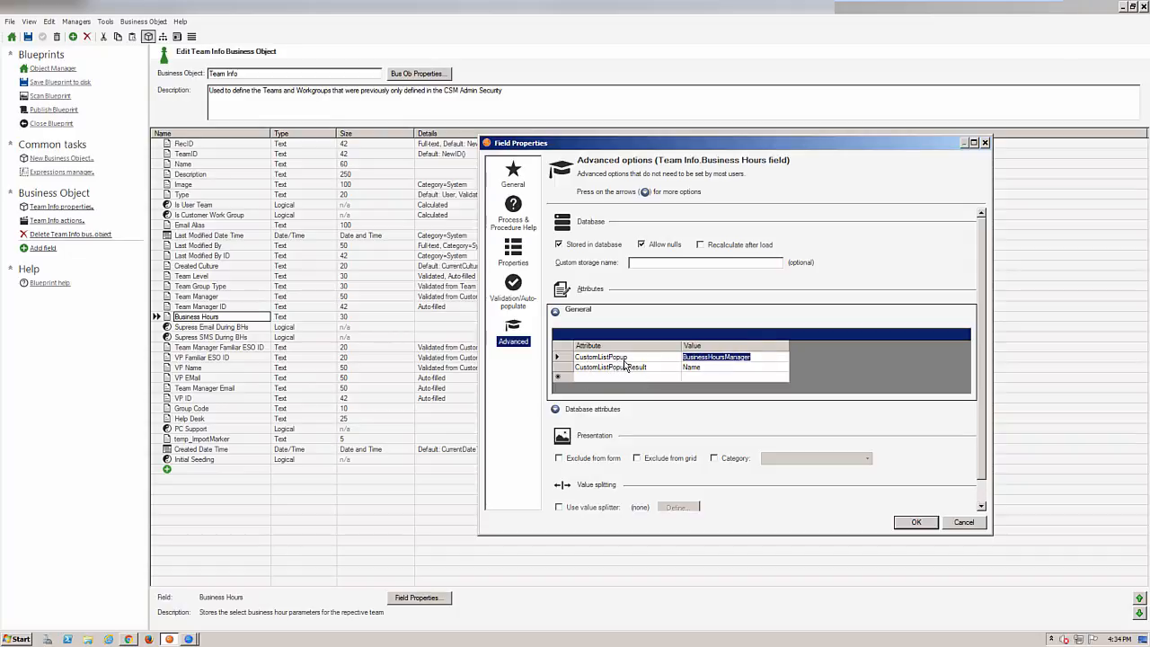
click(710, 369)
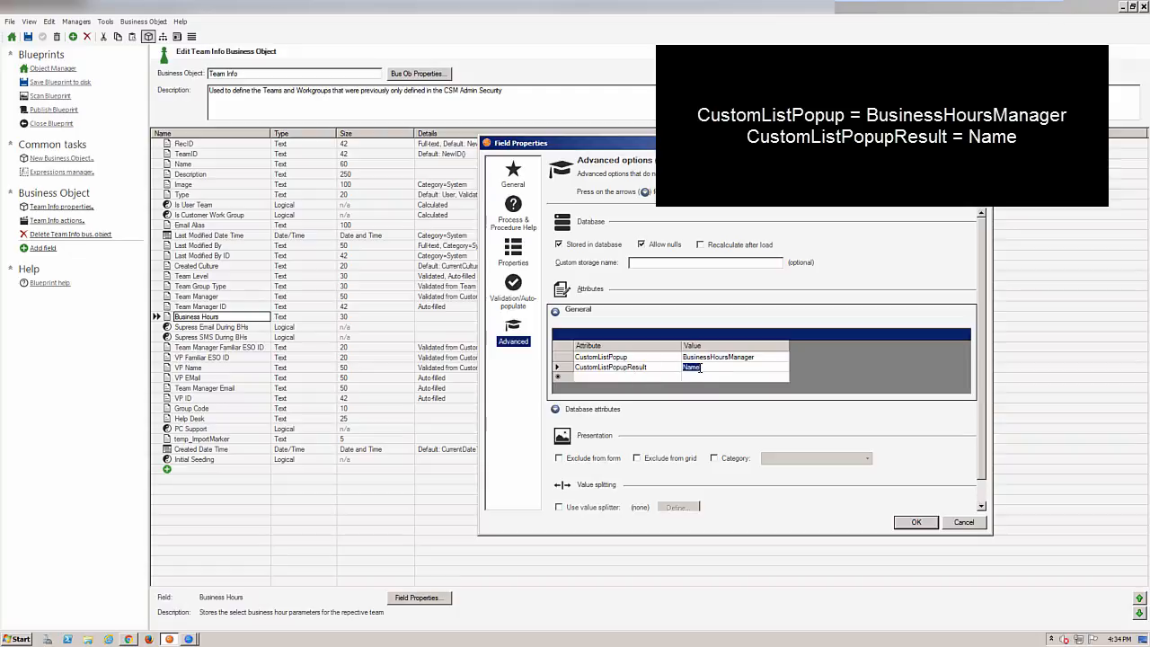
click(917, 522)
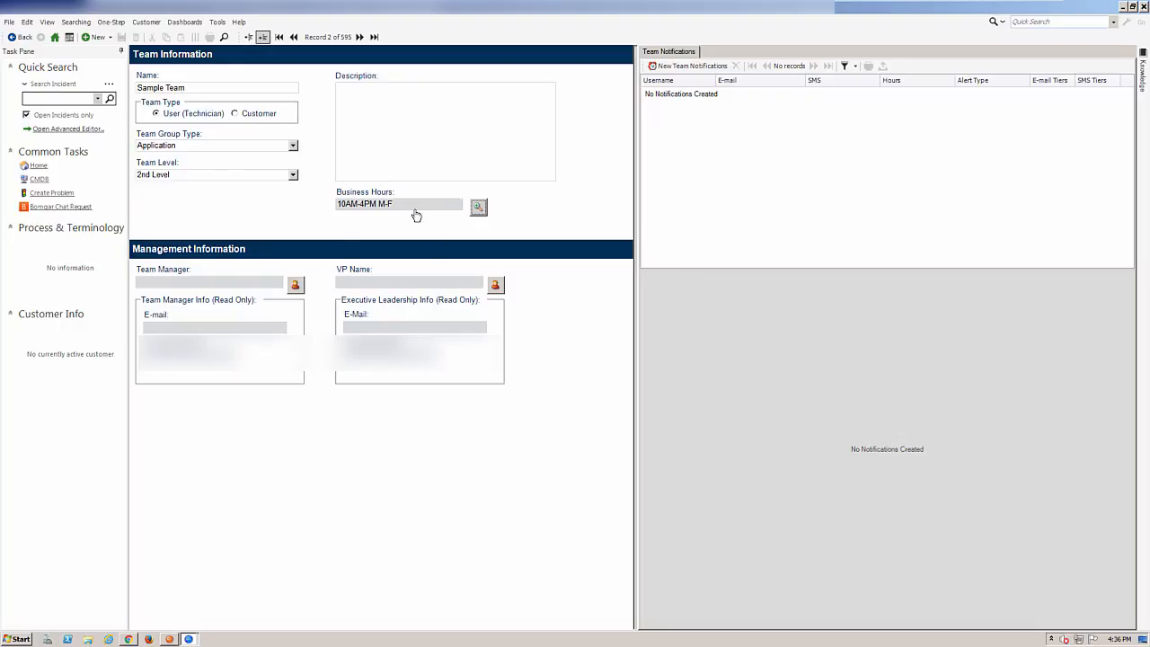
Assign the global 10AM-4PM M-F business hours to the Sample Team record and save the record
click(478, 209)
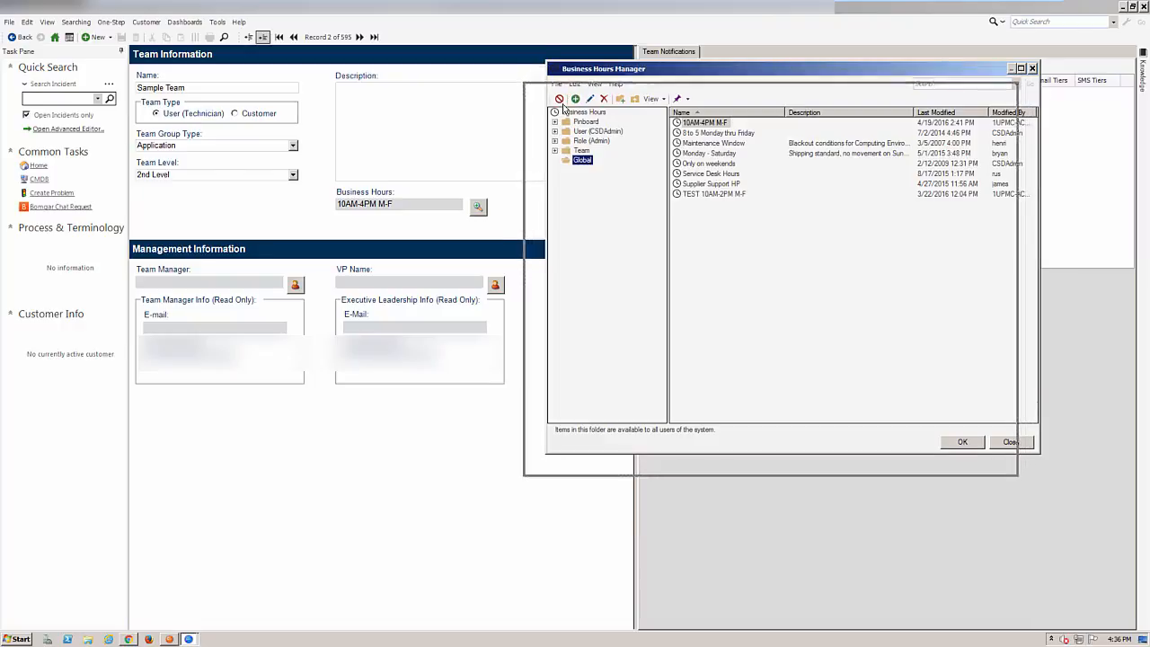
drag(591, 73, 559, 120)
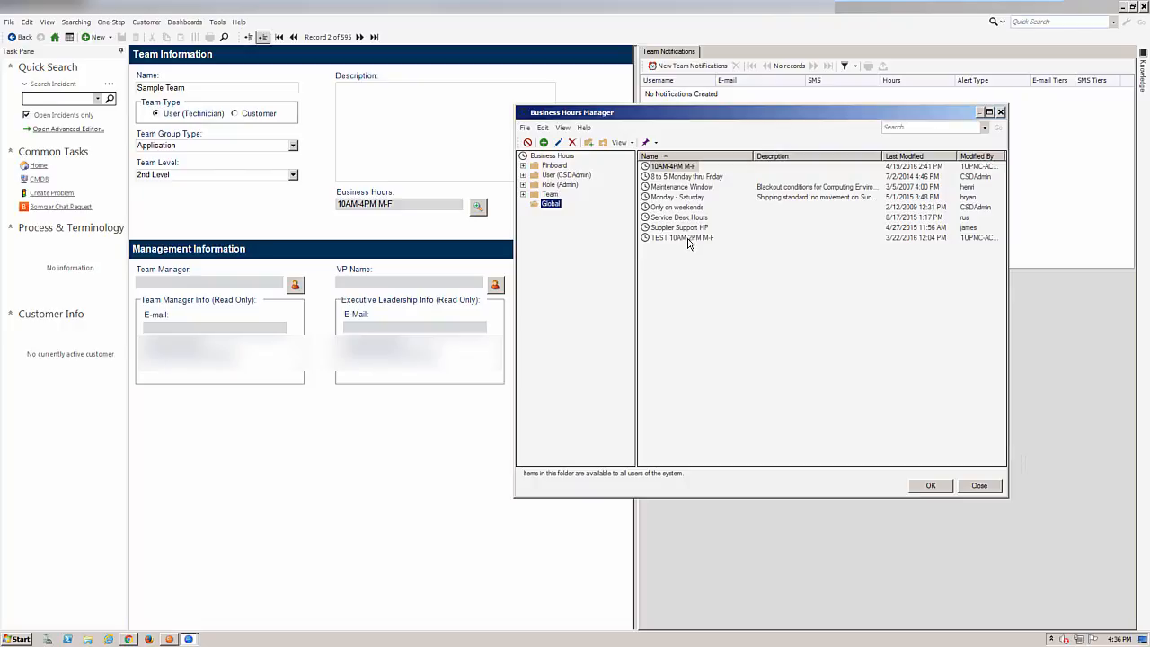
click(679, 167)
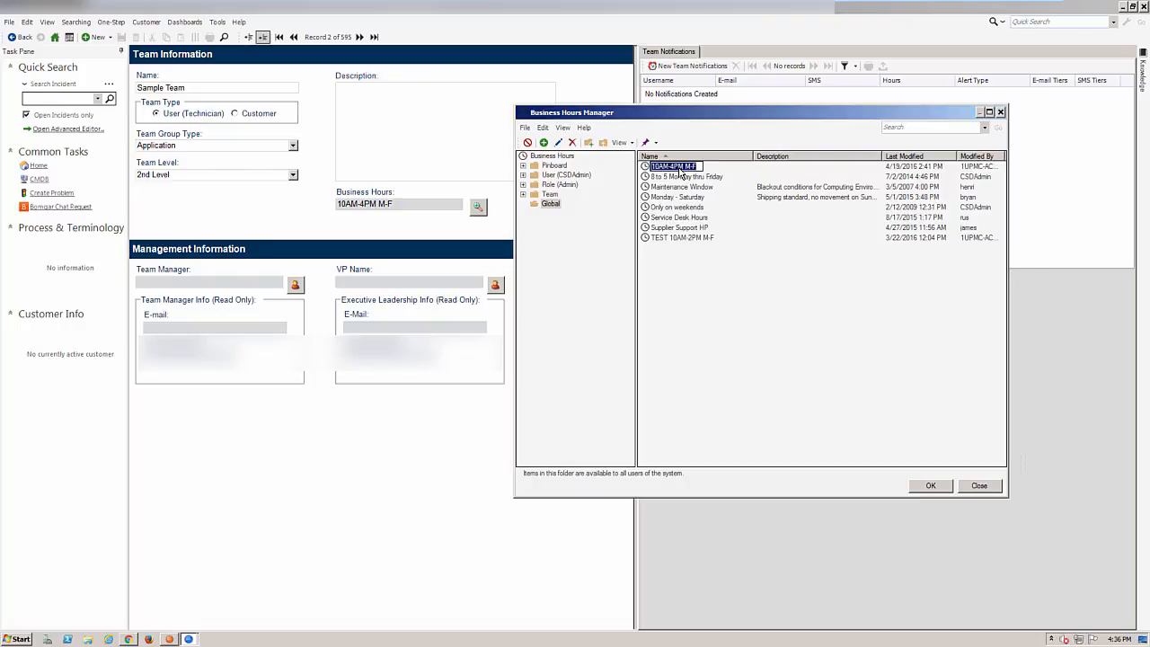
click(925, 488)
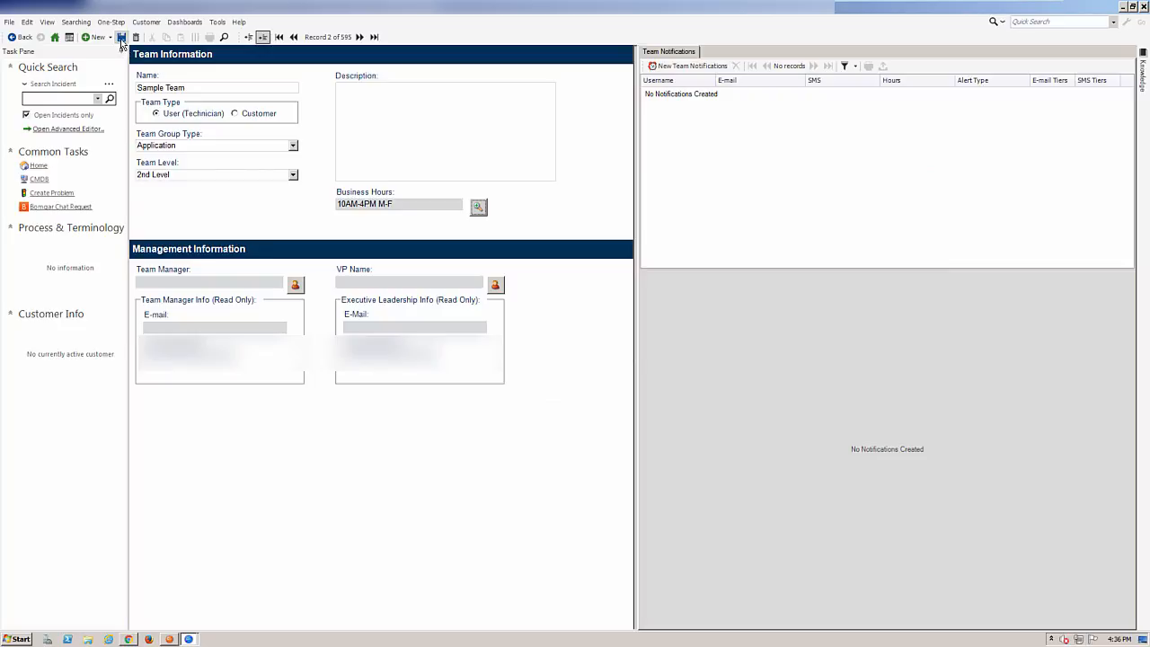
click(122, 38)
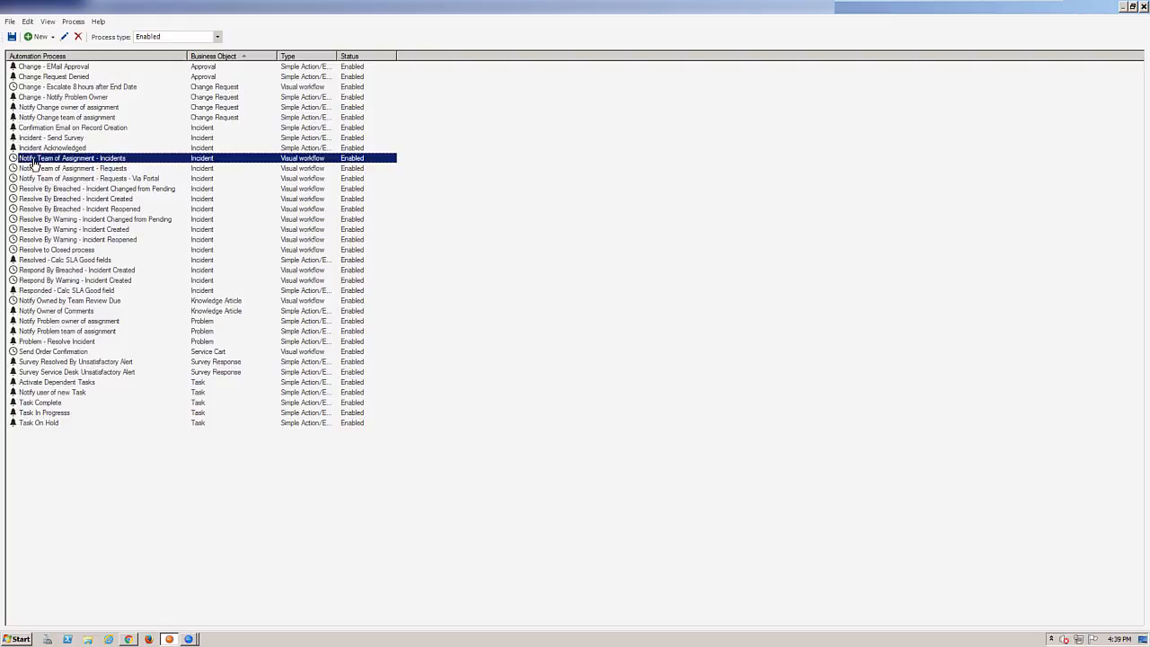
Open the Notify Team of Assignment - Incidents automation process for editing and select its first Run One-Step action
right_click(97, 162)
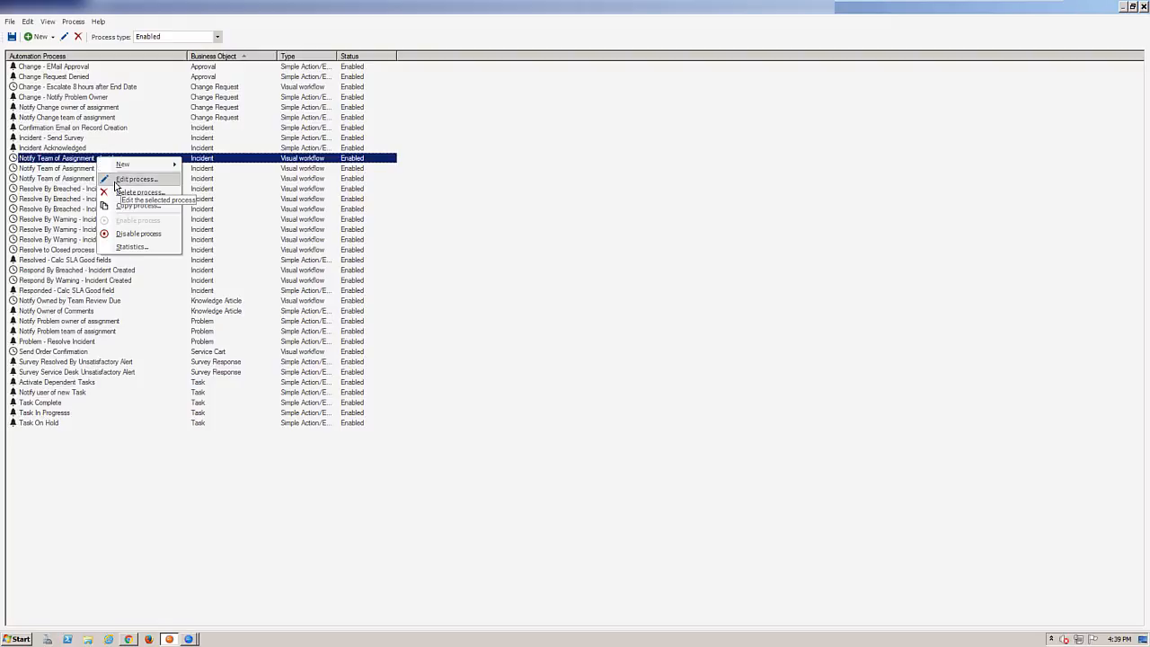
click(115, 184)
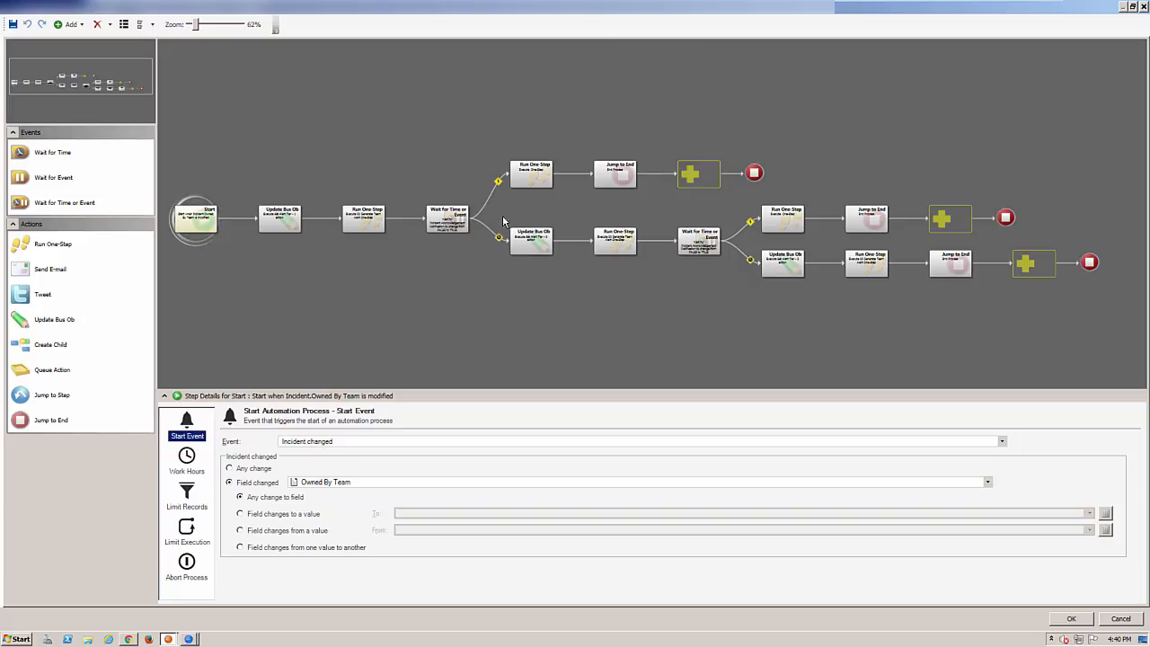
click(364, 226)
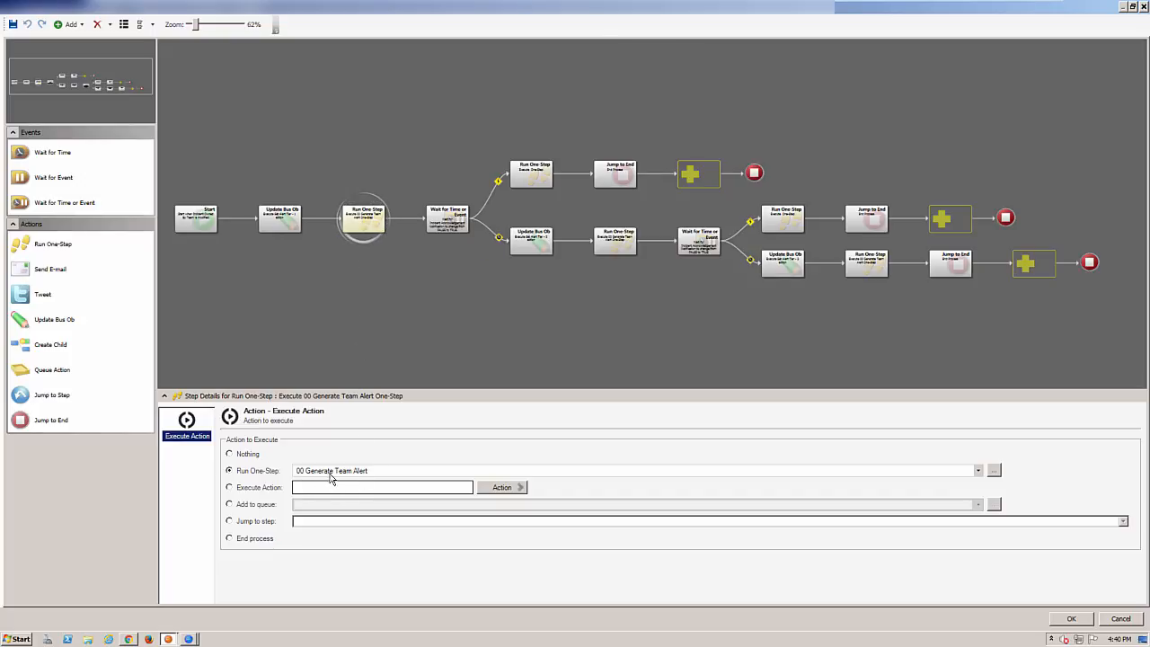
Open the 00 Generate Team Alert One-Step for editing from the Incident notifications One-Steps
click(994, 472)
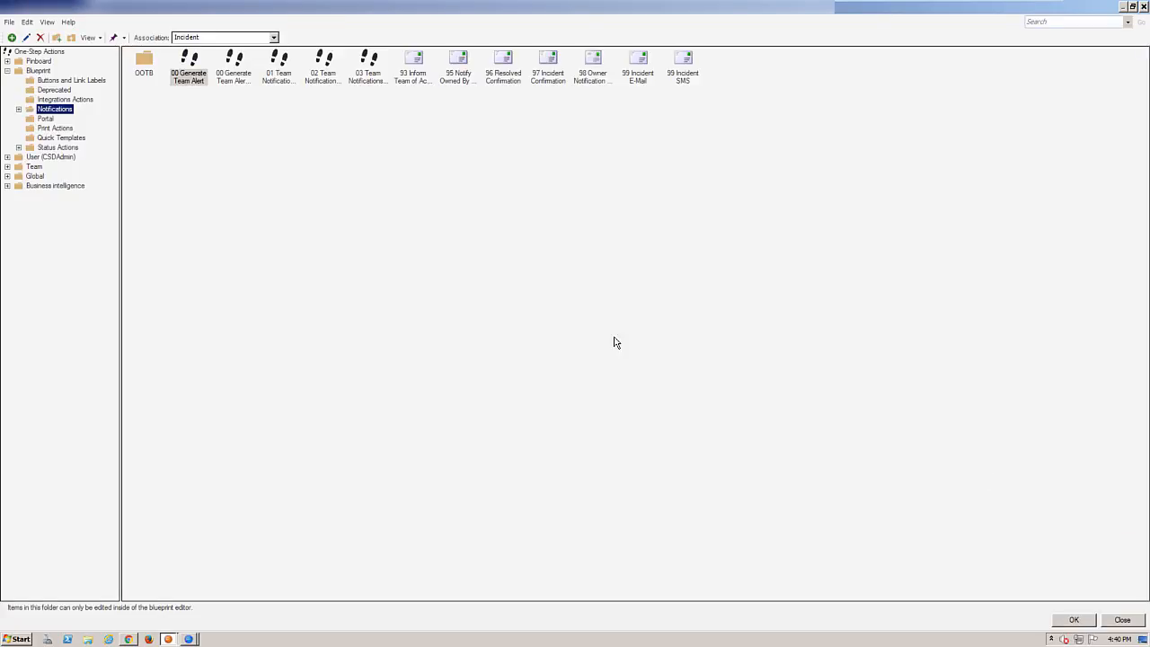
click(189, 78)
right_click(188, 77)
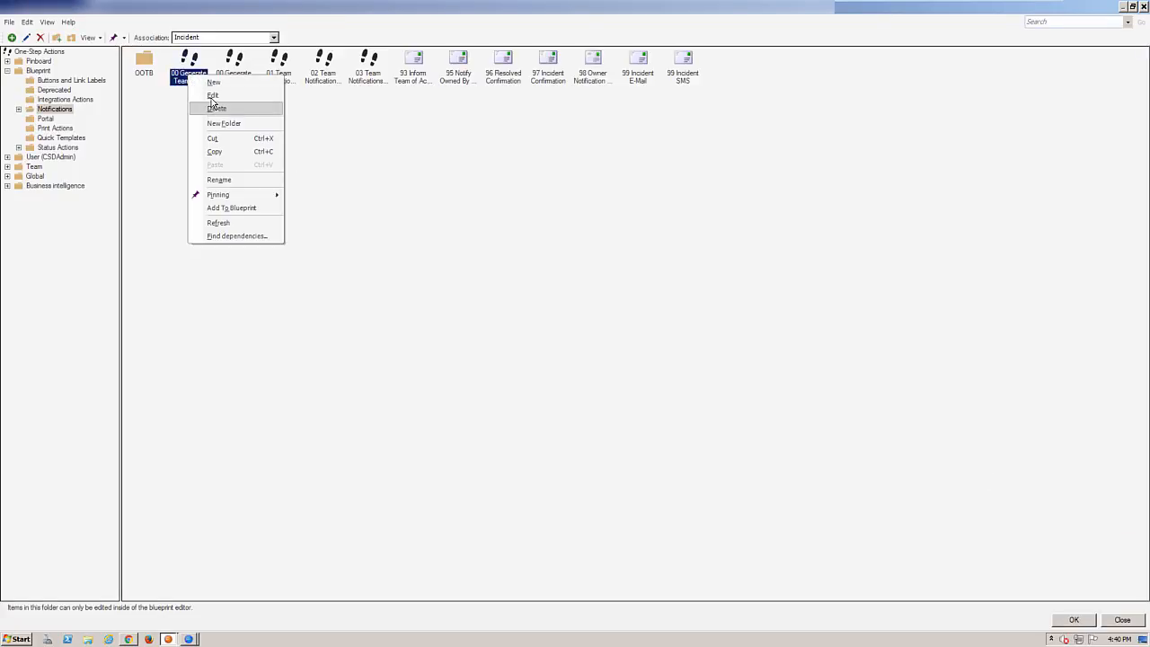
click(213, 95)
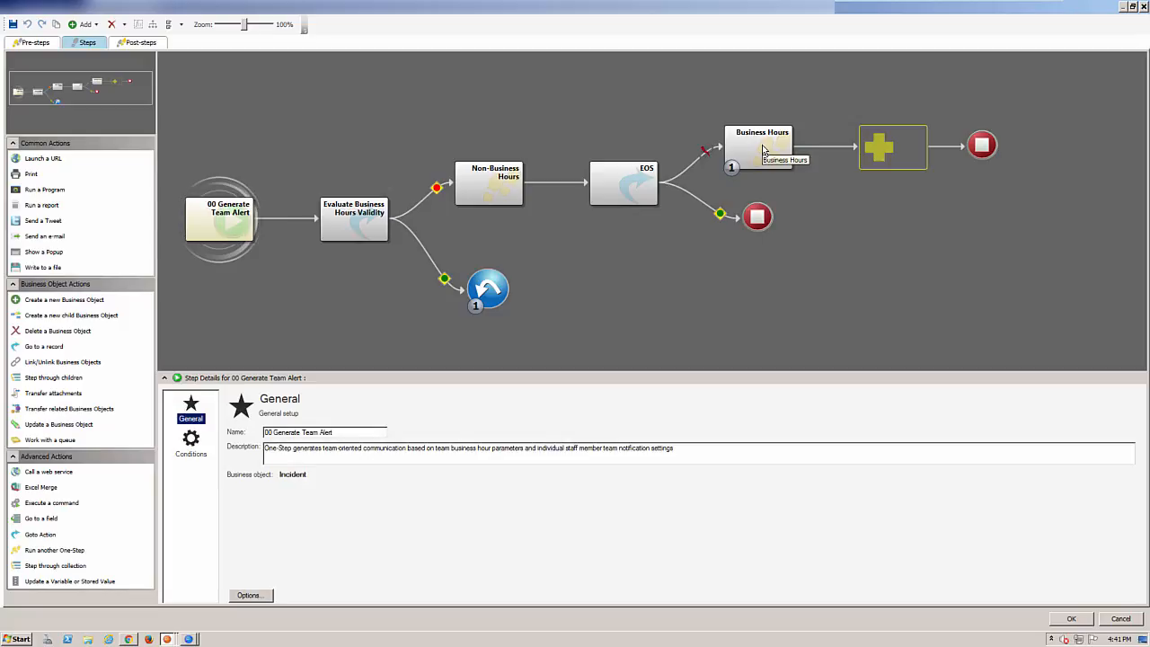
Open the Is Within Valid Team Business Hours expression used as the condition of the Evaluate Business Hours Validity step
click(351, 226)
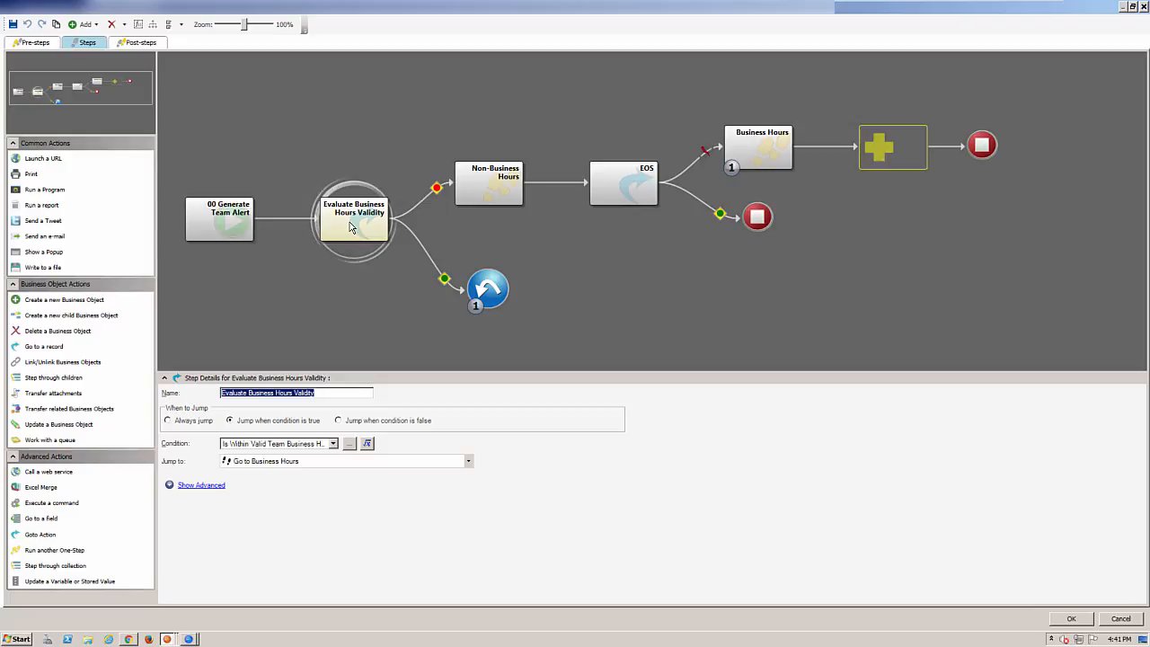
click(350, 444)
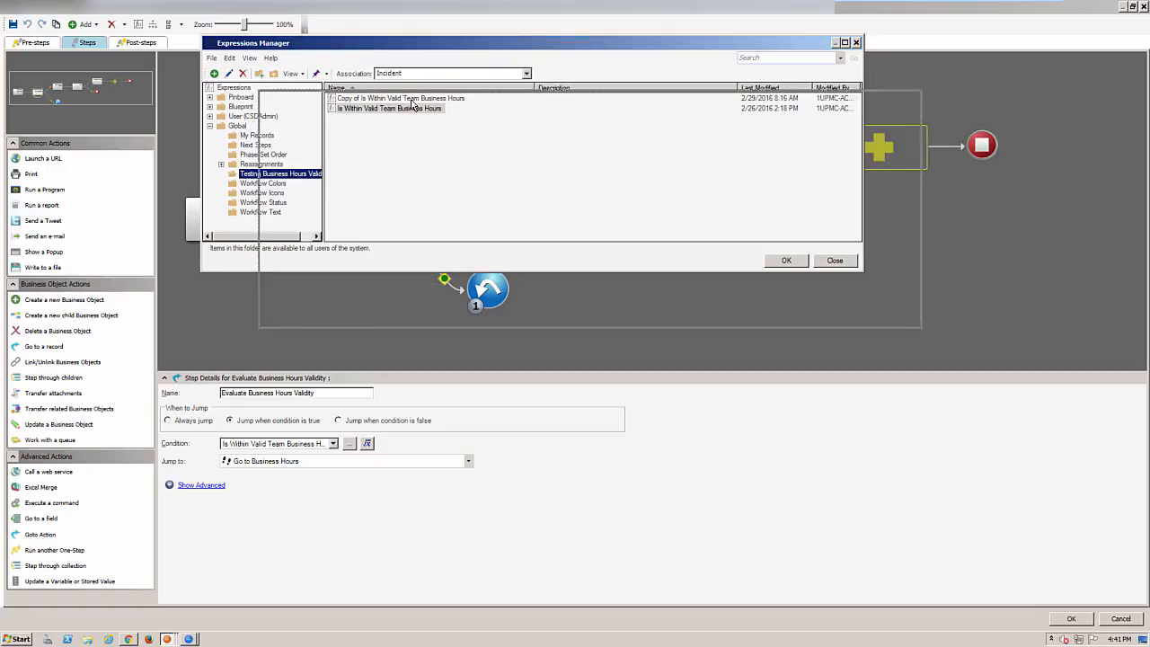
drag(358, 45, 415, 101)
click(439, 165)
right_click(439, 167)
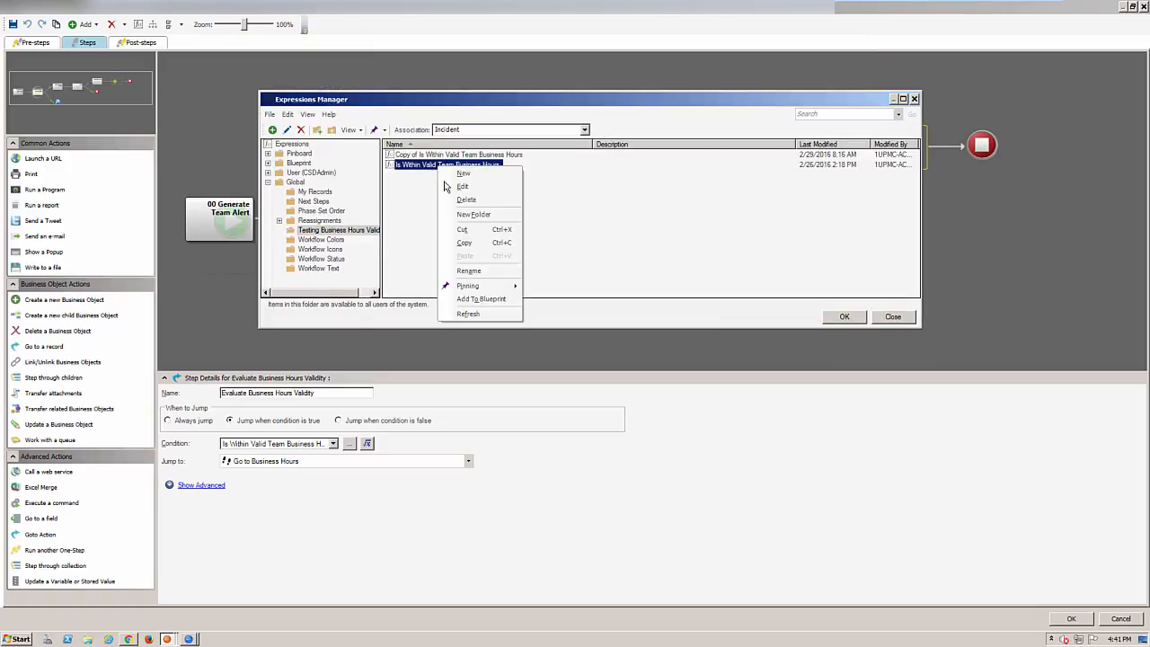
click(451, 185)
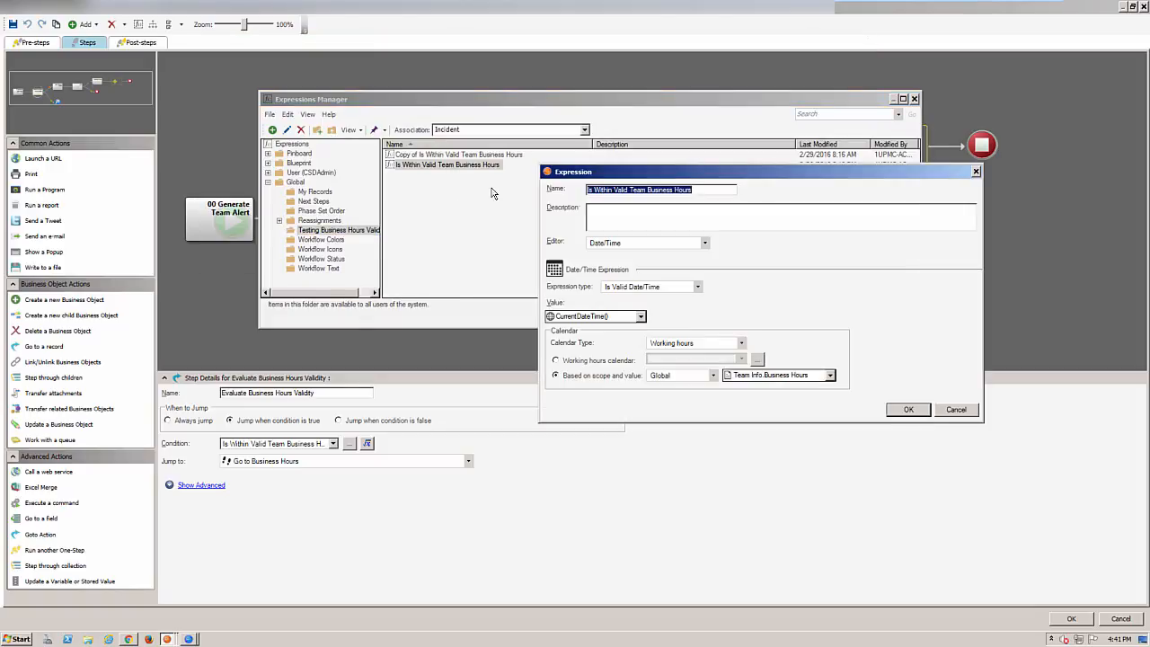
drag(577, 176, 504, 239)
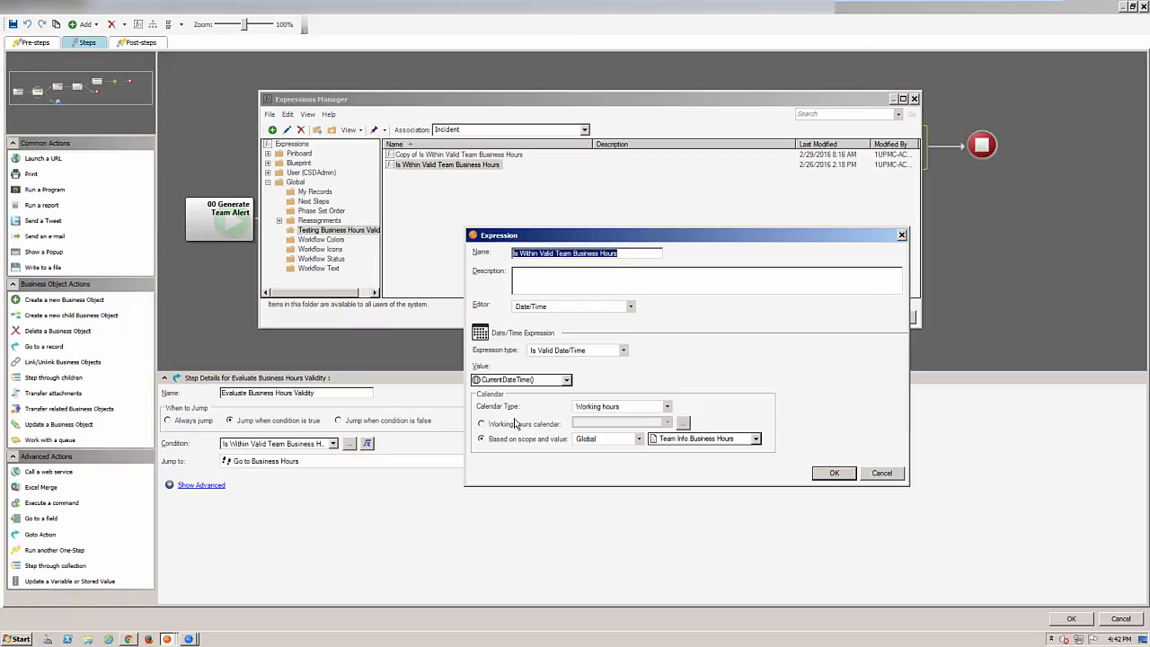
Switch the expression's calendar type to 24x7 and back to Working hours
click(667, 409)
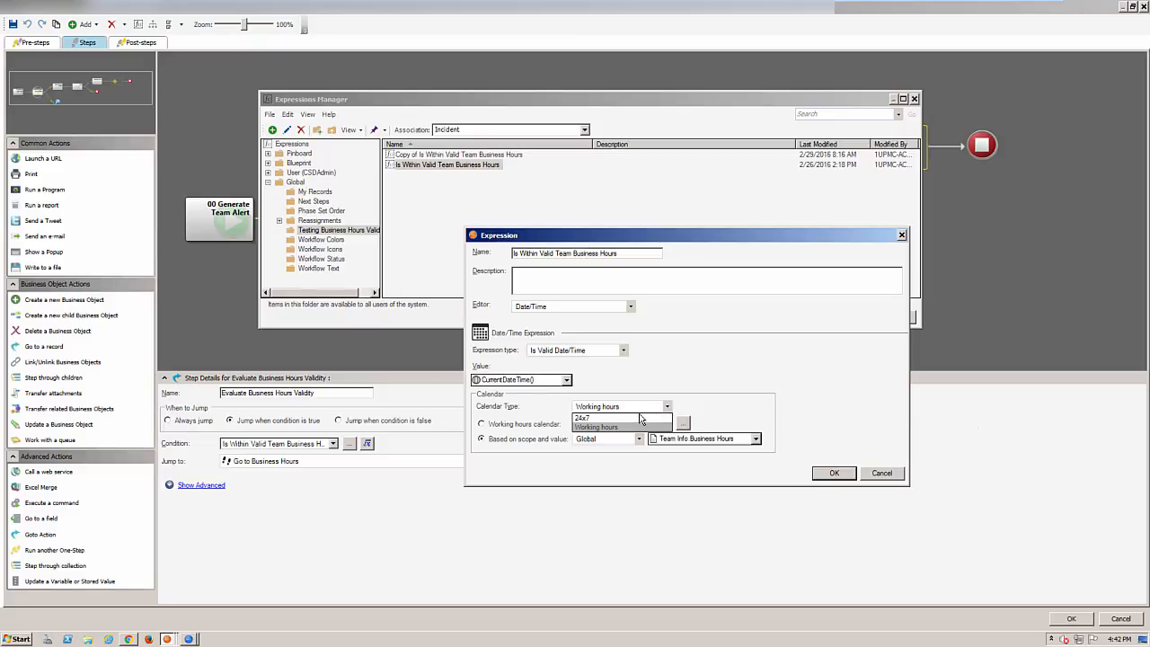
click(611, 419)
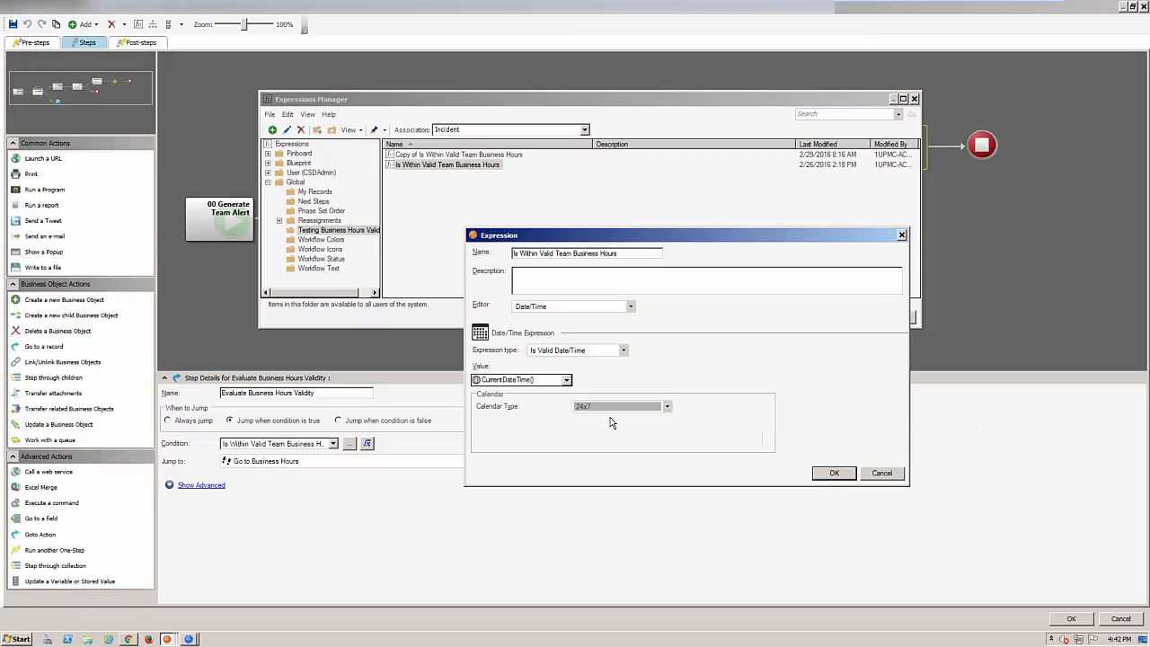
click(667, 407)
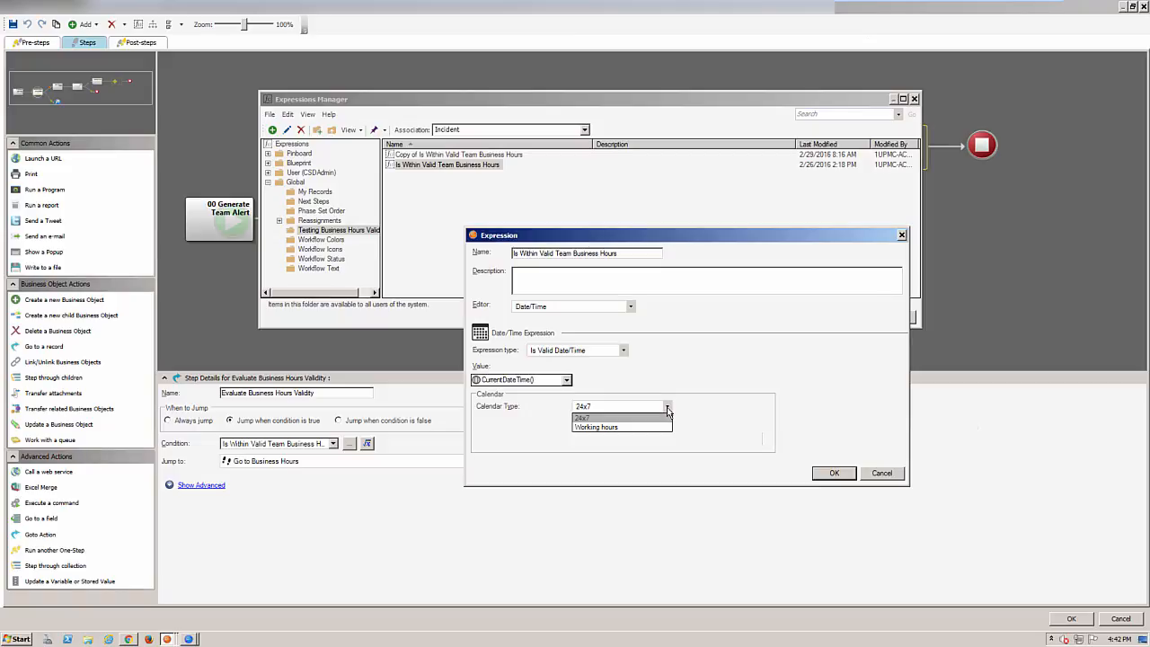
click(620, 427)
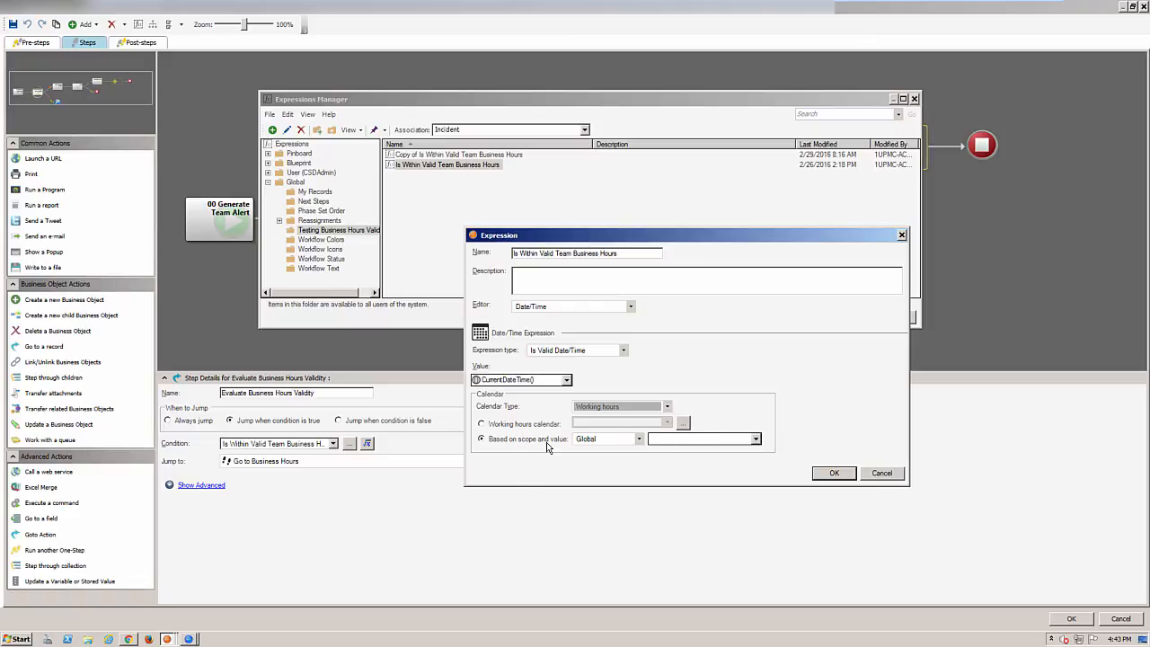
Base the working hours calendar on the Business Hours field from Team Info, save the expression and close the Expressions Manager
click(756, 439)
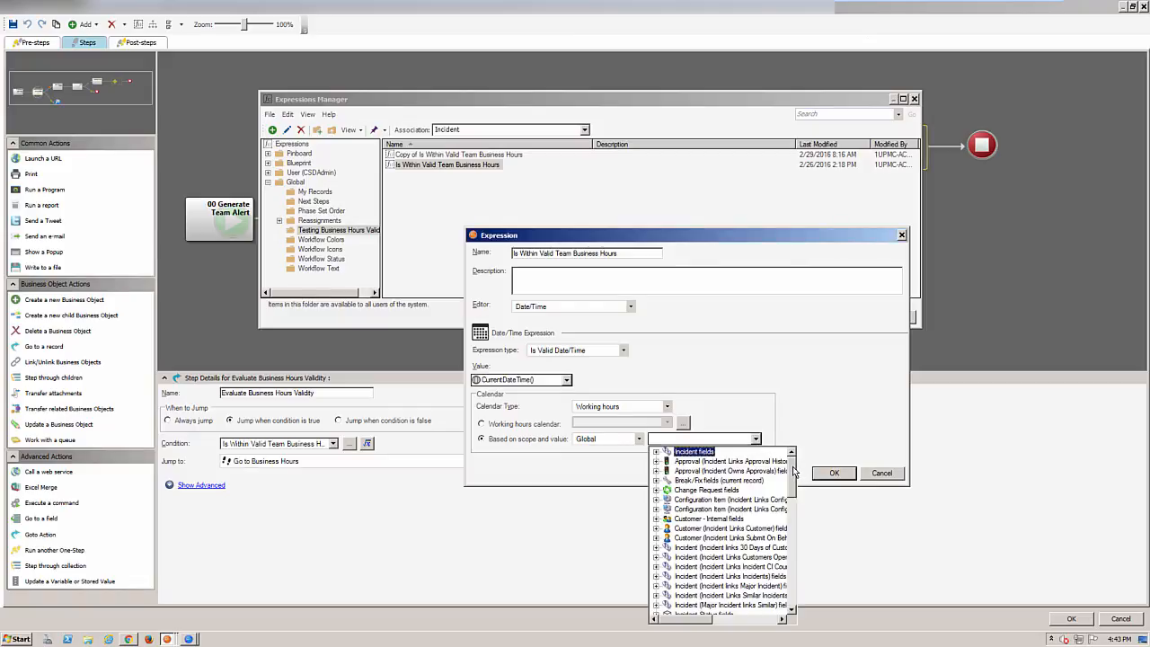
scroll(792, 494, down, 1)
drag(792, 494, 794, 584)
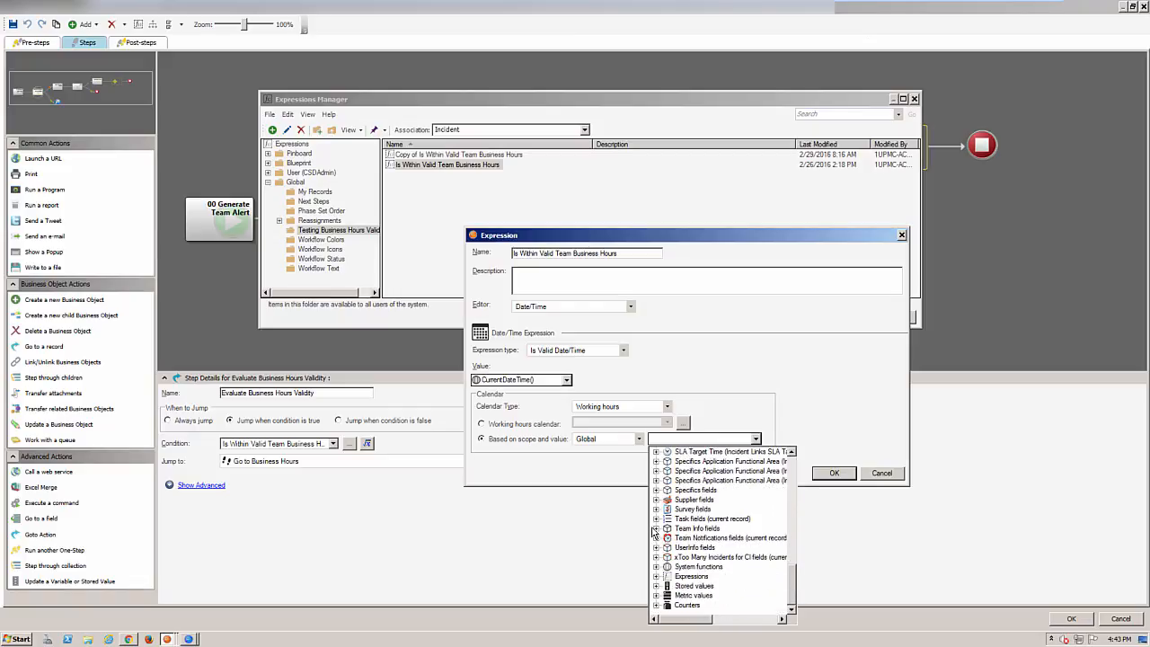
click(657, 530)
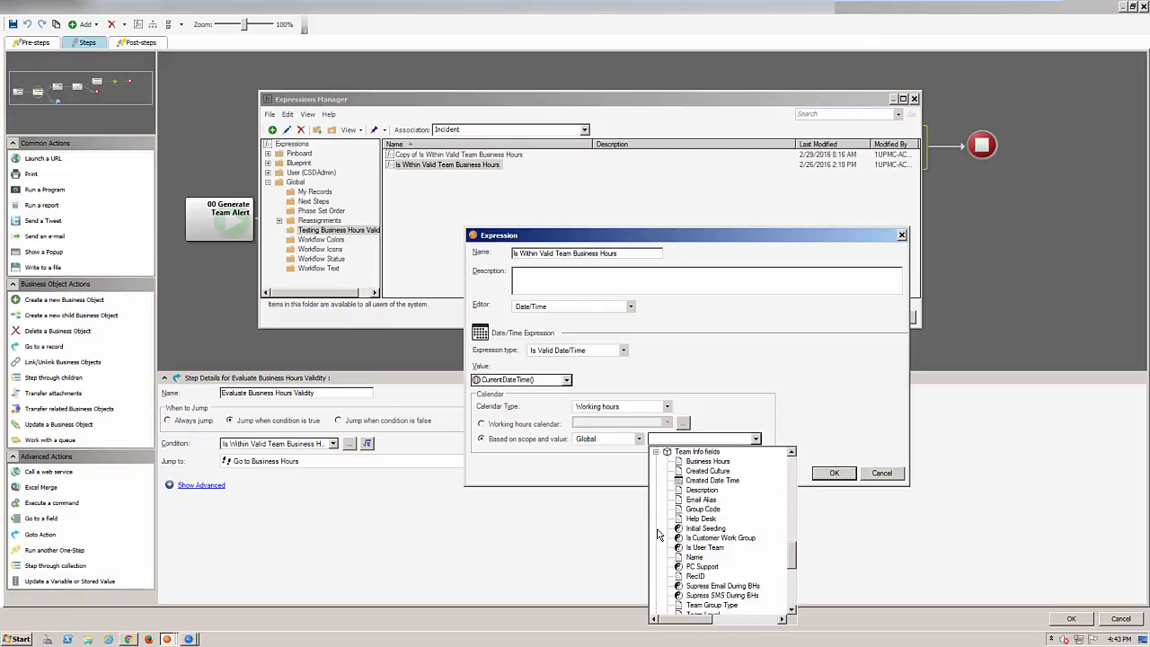
click(709, 462)
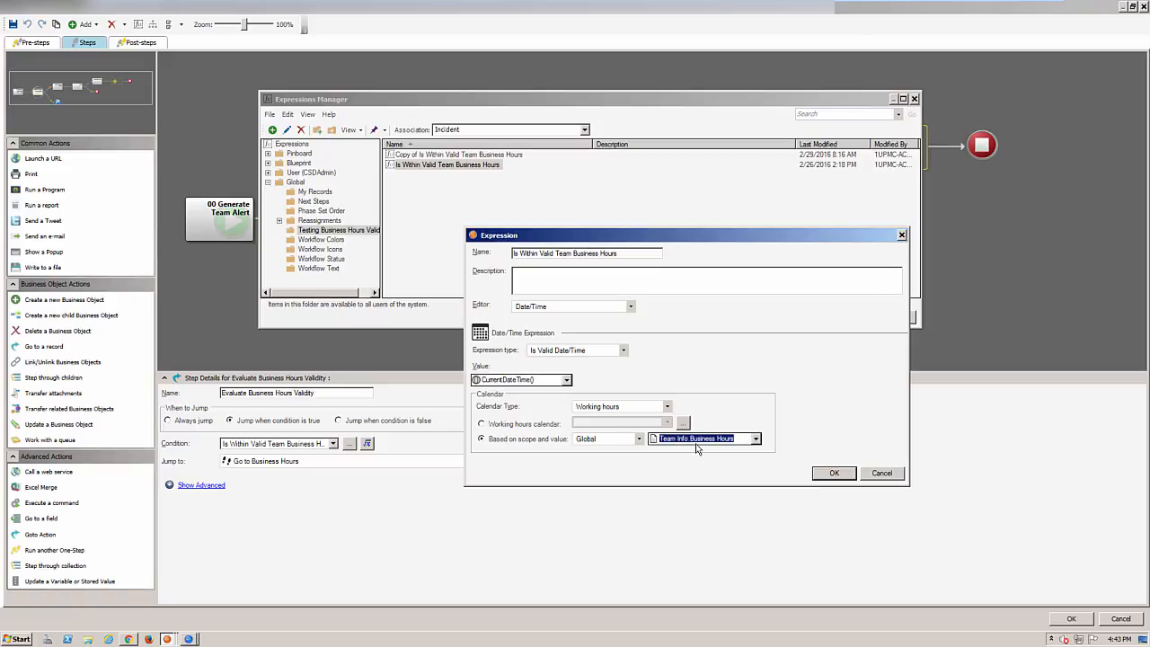
click(834, 473)
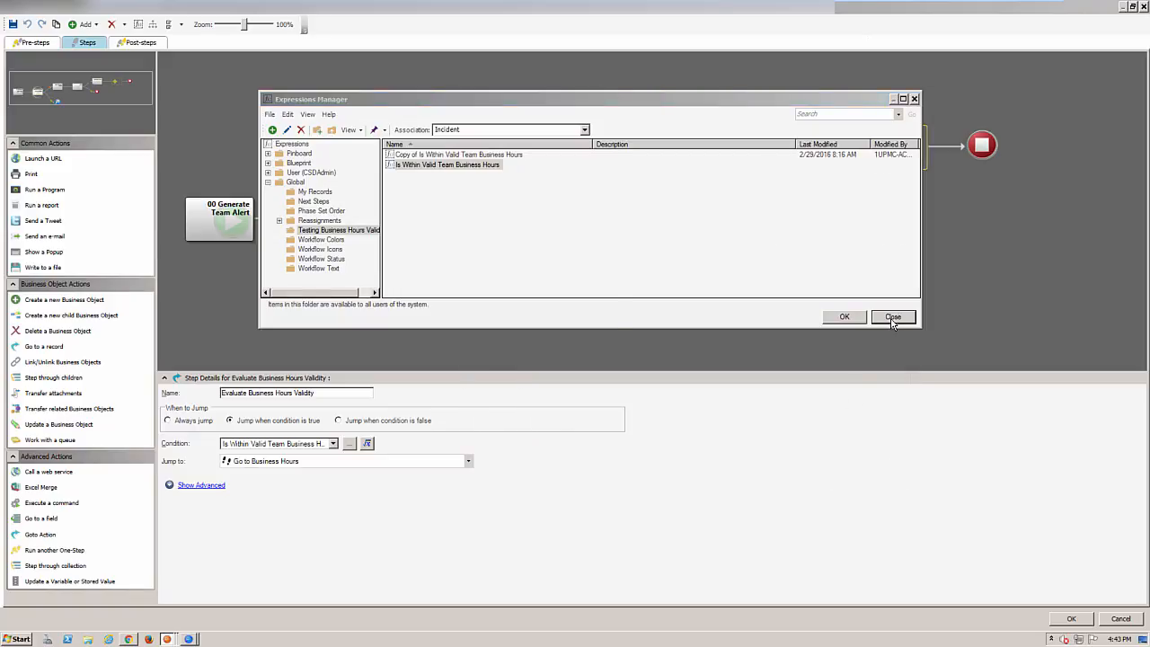
click(893, 318)
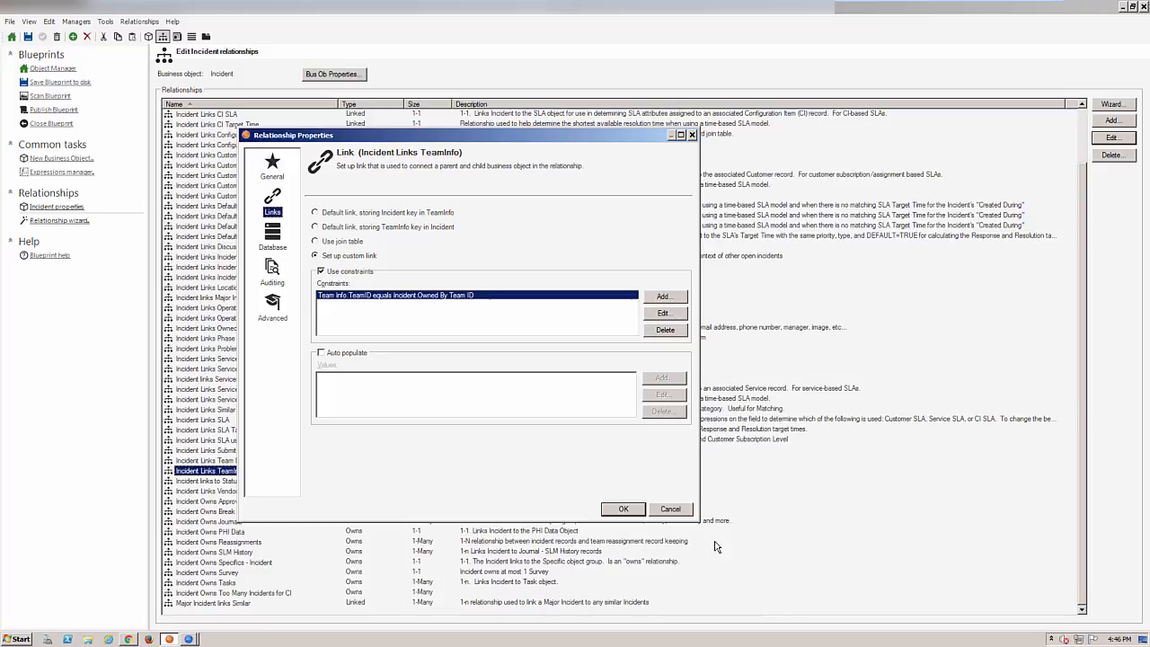
Cancel out of the Incident Links TeamInfo relationship properties and close the blueprint
click(675, 510)
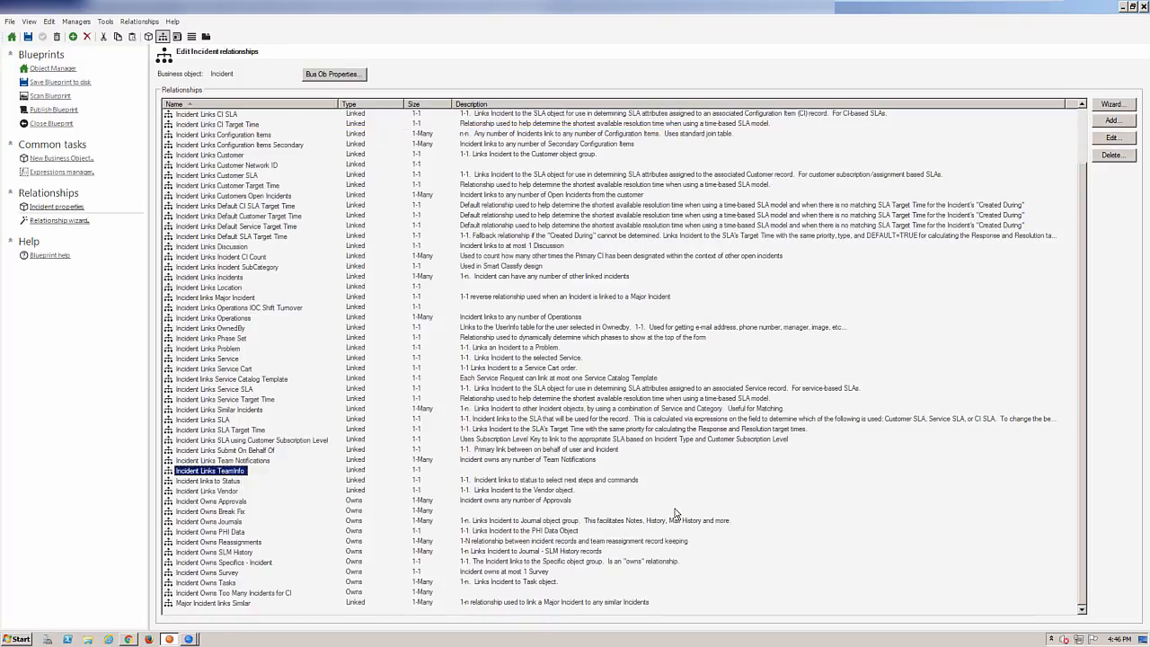
click(53, 124)
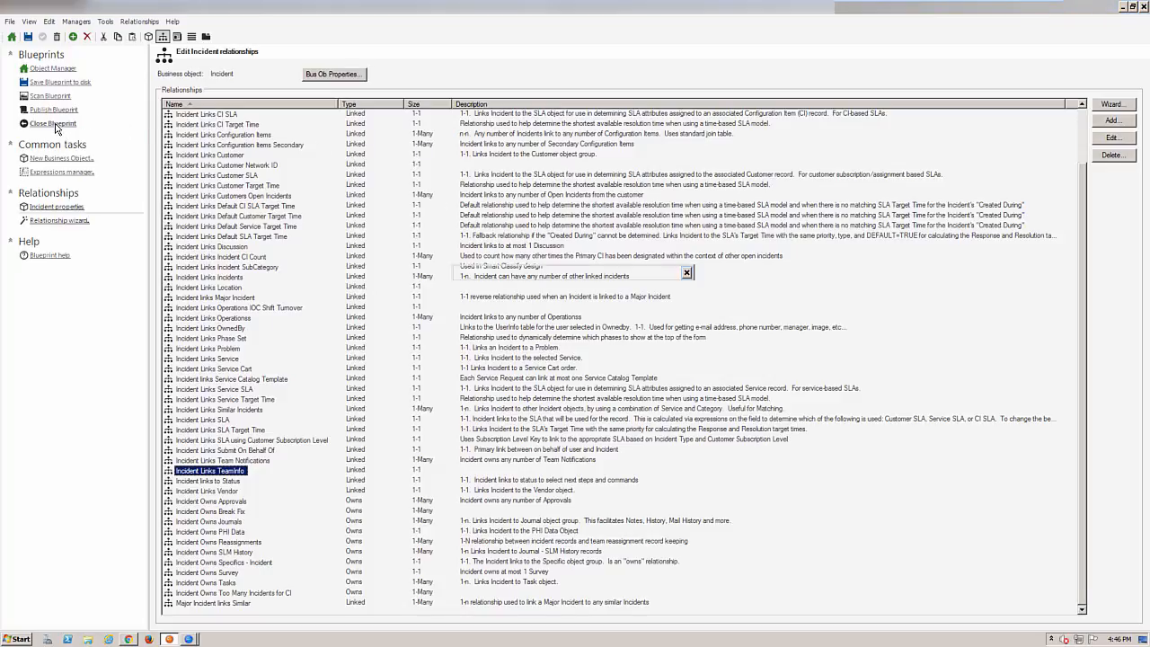
click(625, 320)
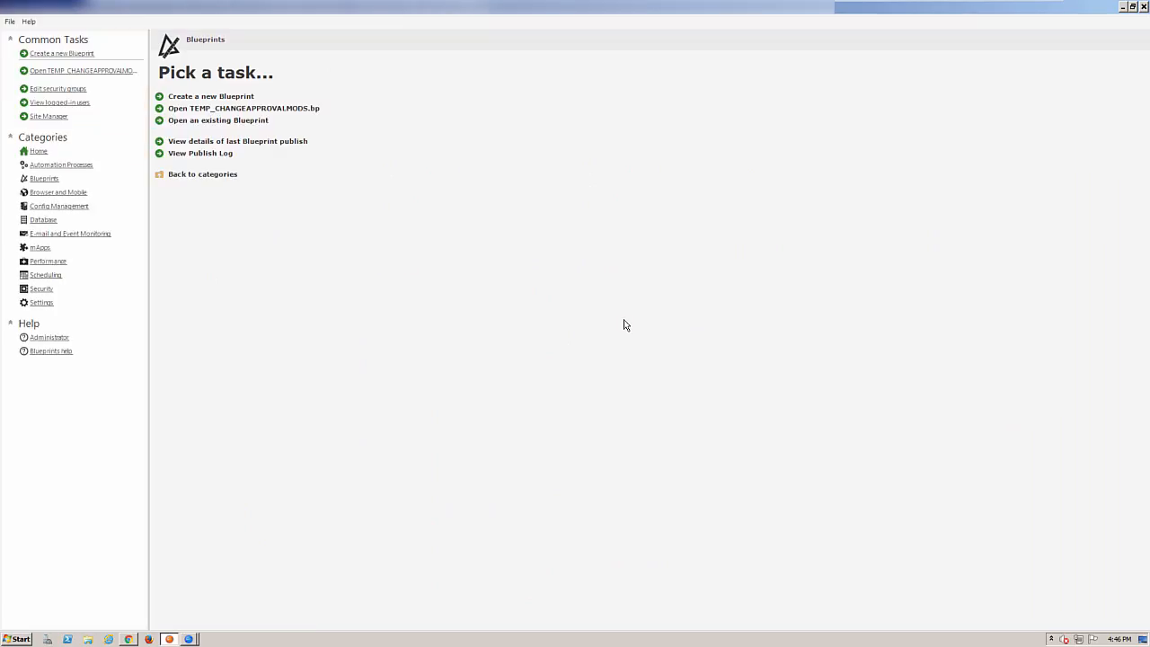